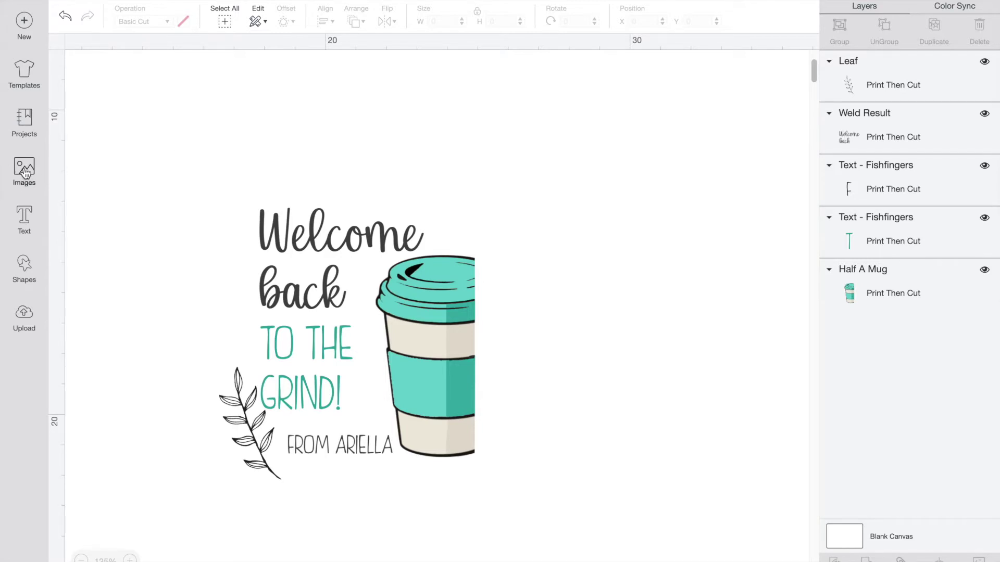
Step: Insert the plain black tag from the 'tag' image search and move it beside the coffee design
click(25, 169)
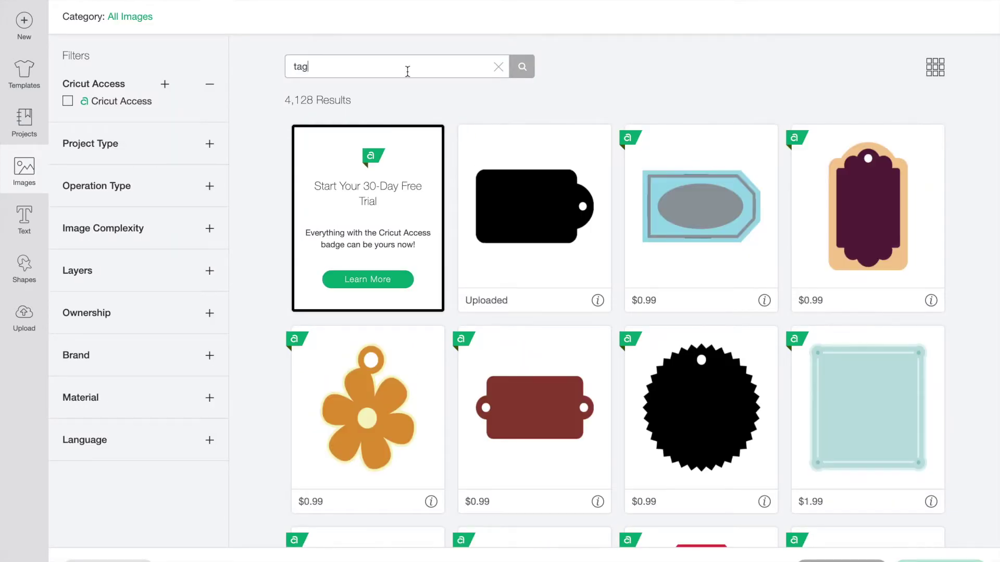
scroll(483, 355, down, 20)
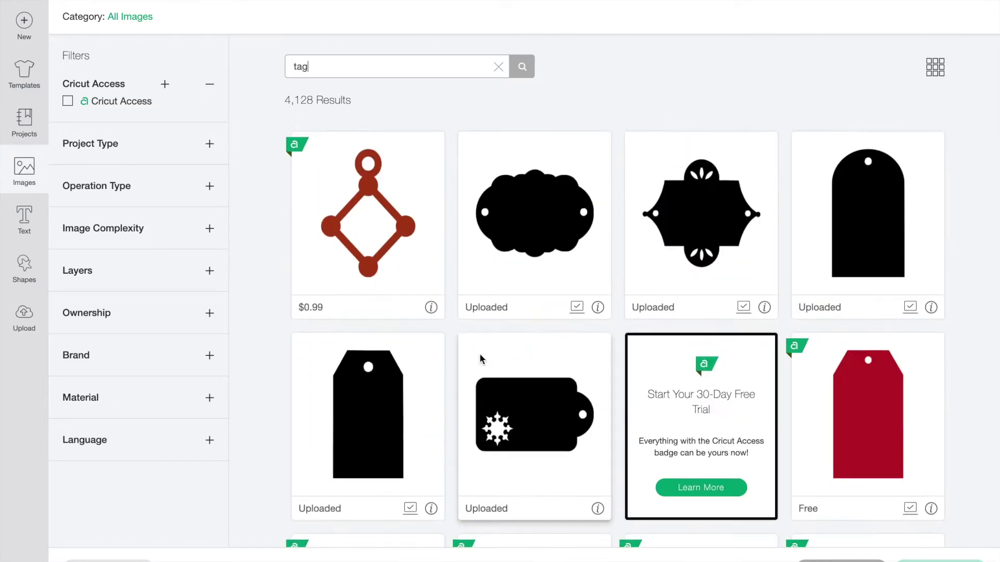
scroll(479, 354, down, 2)
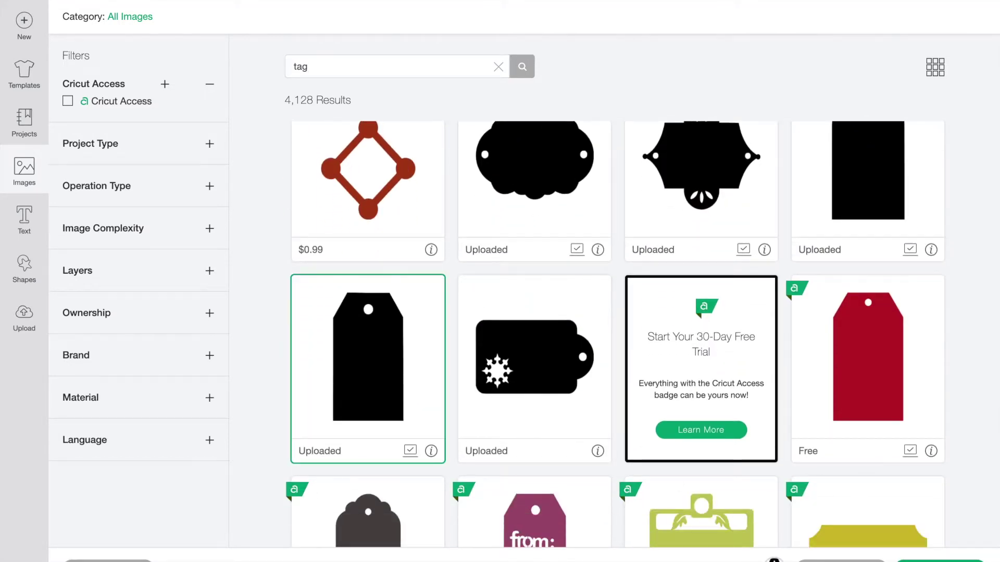
double_click(394, 351)
drag(239, 388, 510, 390)
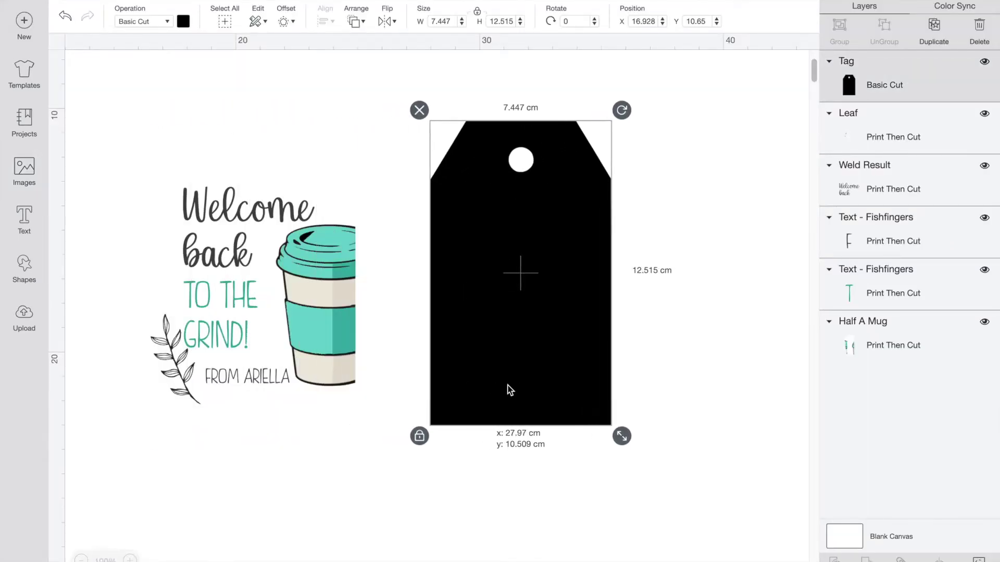
Step: Make the tag light grey, send it to the bottom of the layers, and slide it under the coffee artwork
click(183, 22)
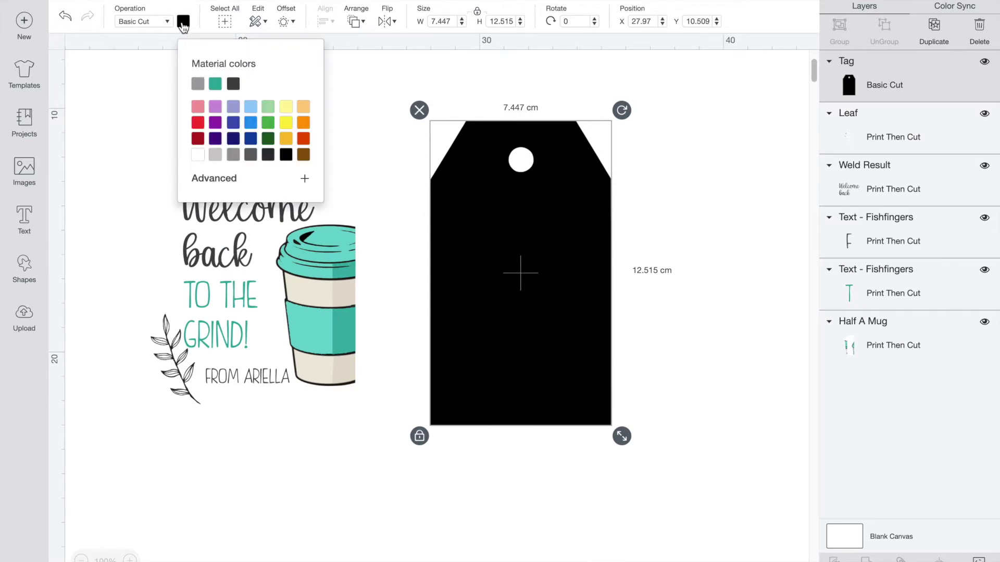
click(215, 155)
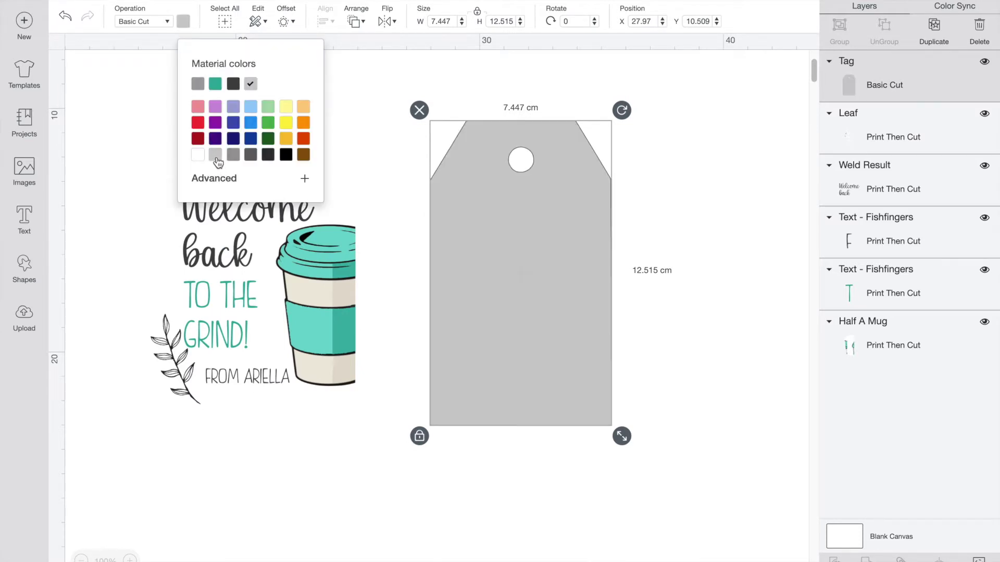
click(684, 248)
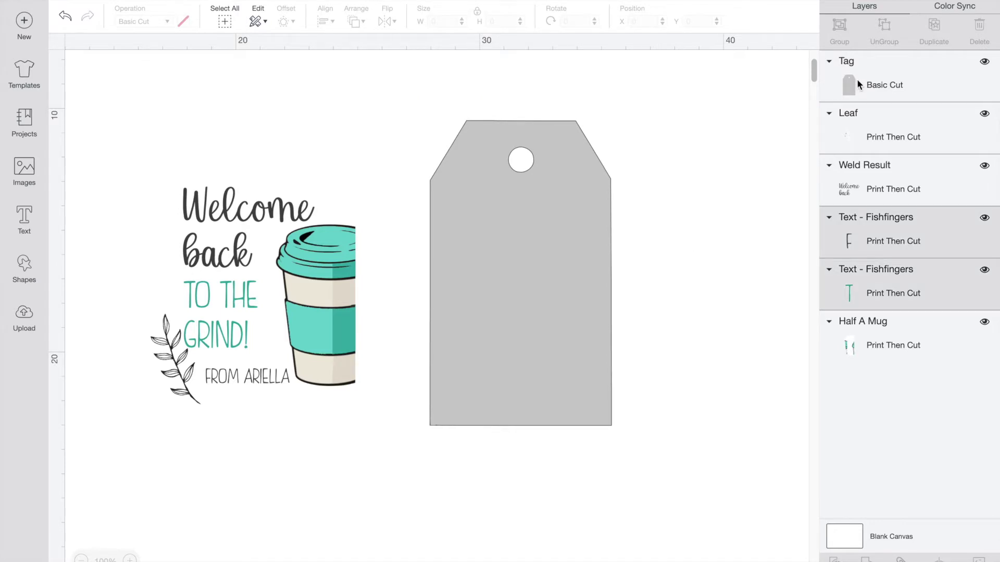
drag(858, 83, 854, 316)
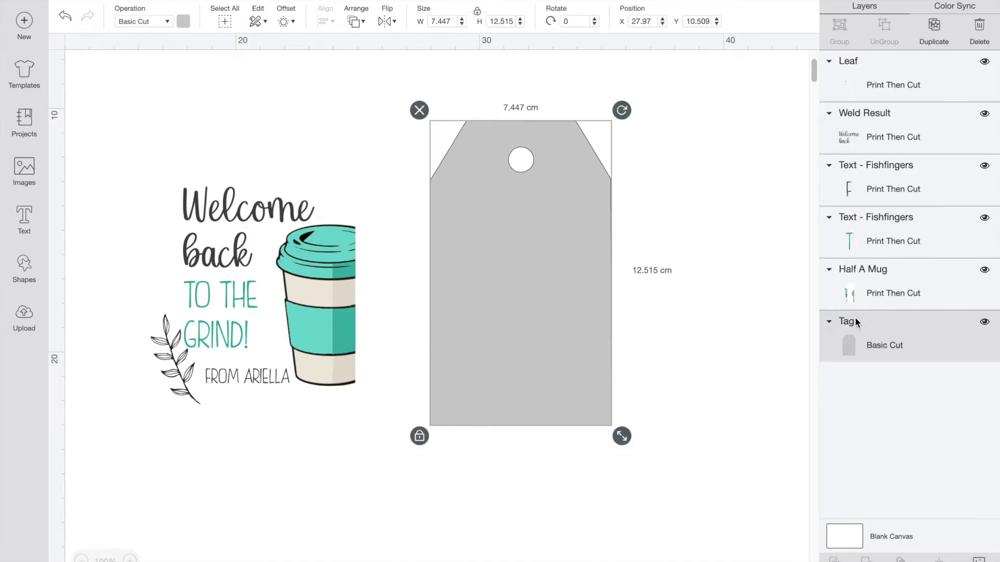
drag(562, 263, 302, 259)
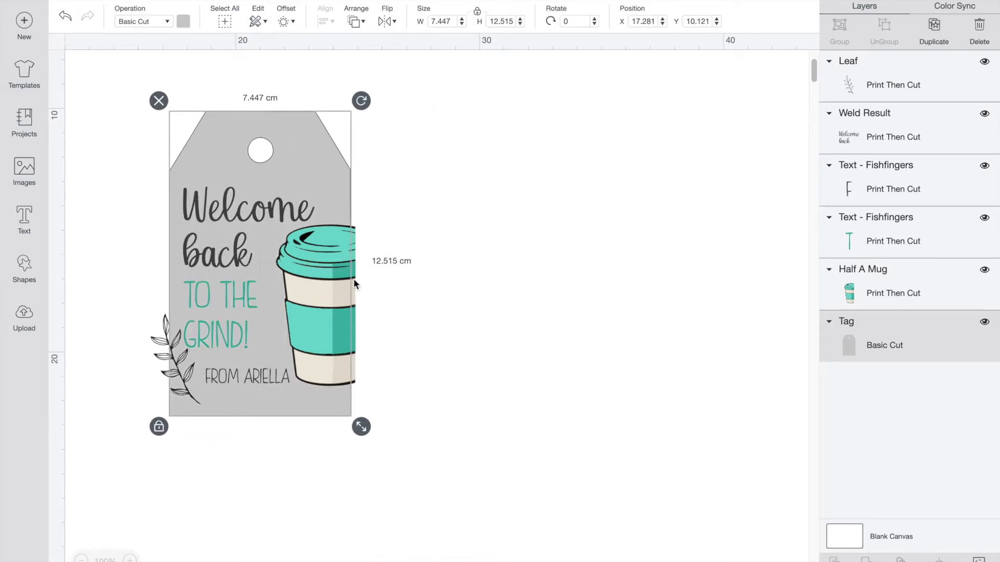
Step: Slice the tag with the Half A Mug image and delete the thin leftover sliver
click(483, 300)
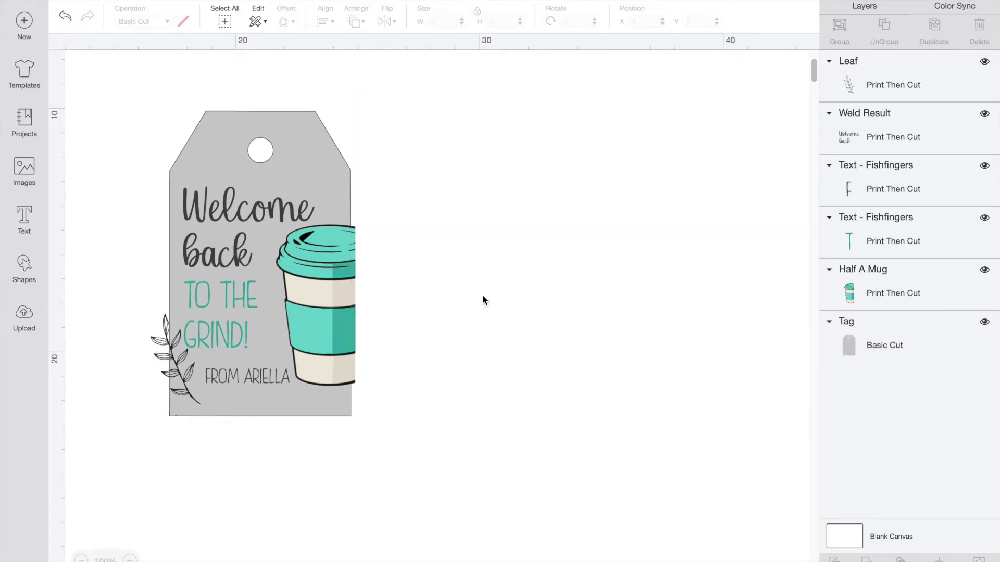
click(853, 347)
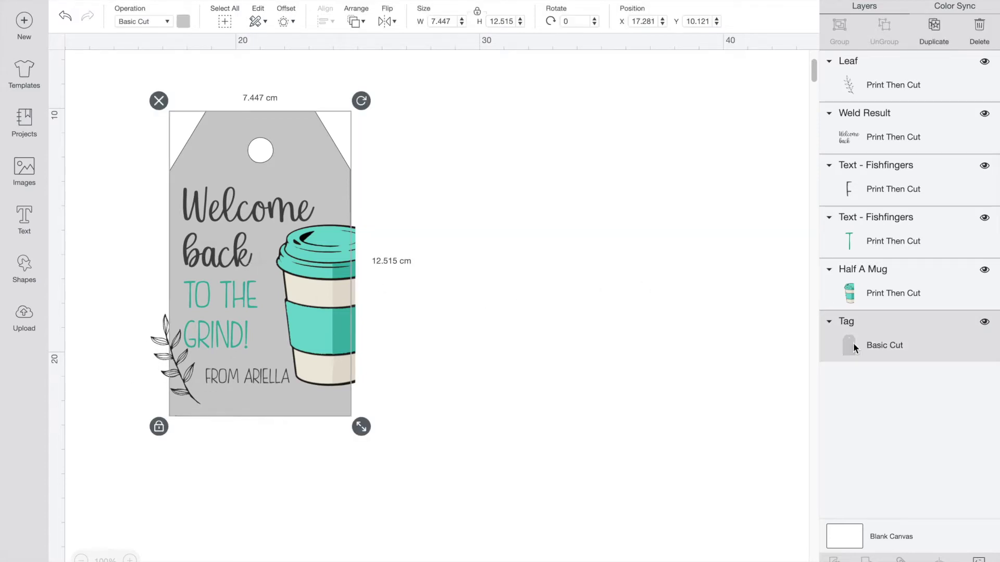
shift+click(878, 293)
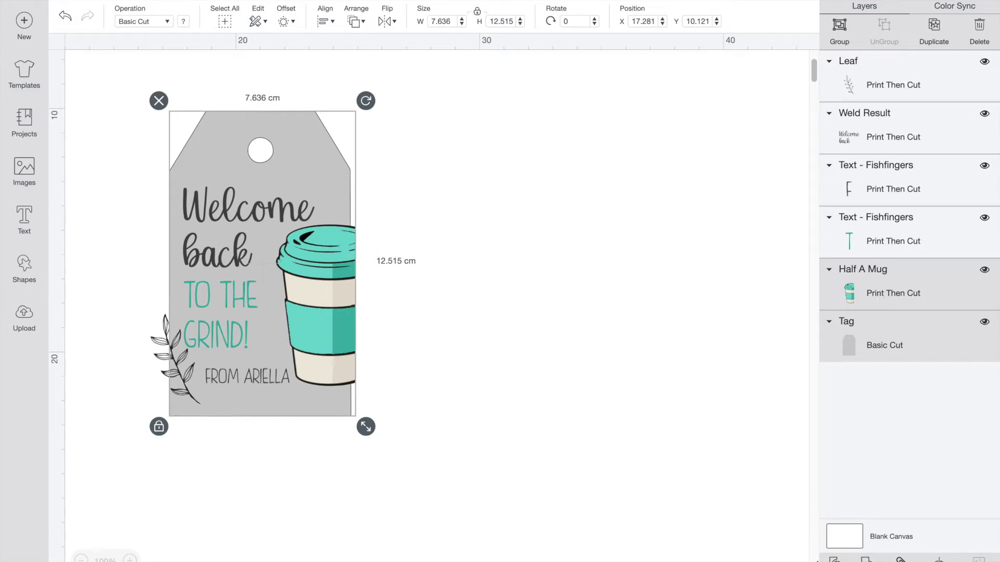
click(834, 559)
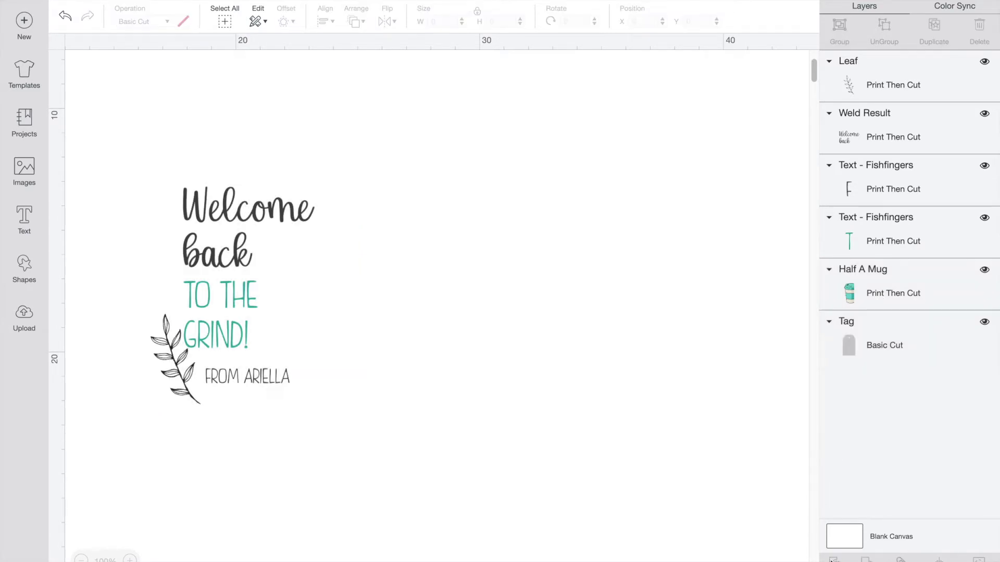
click(875, 79)
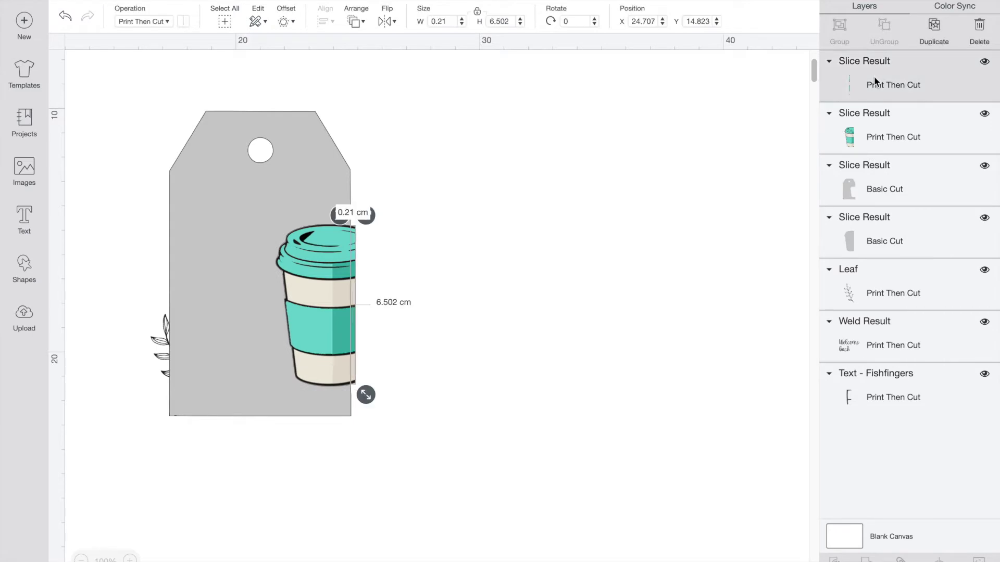
key(Delete)
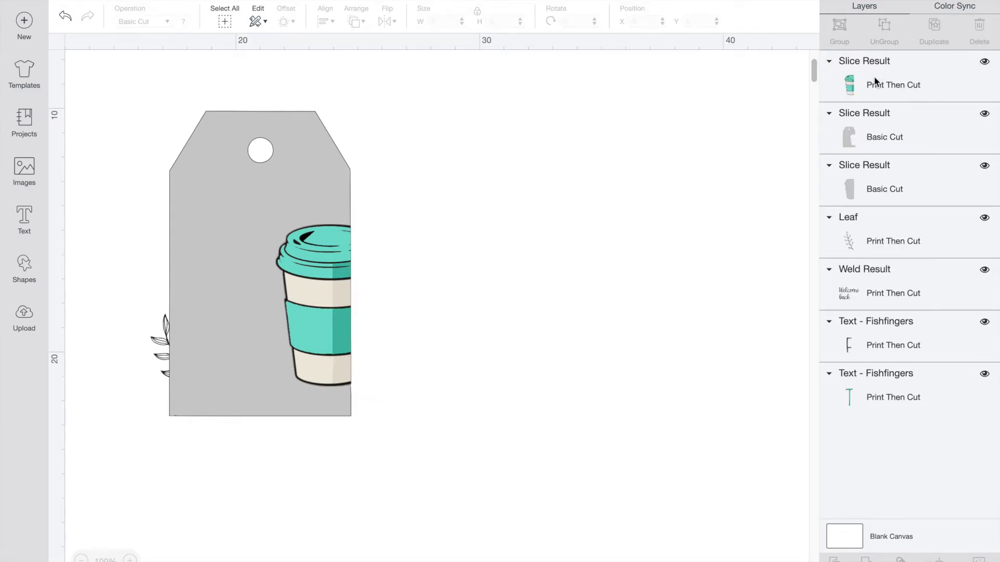
Step: Weld the two grey tag pieces into one and move the result to the bottom layer
click(860, 130)
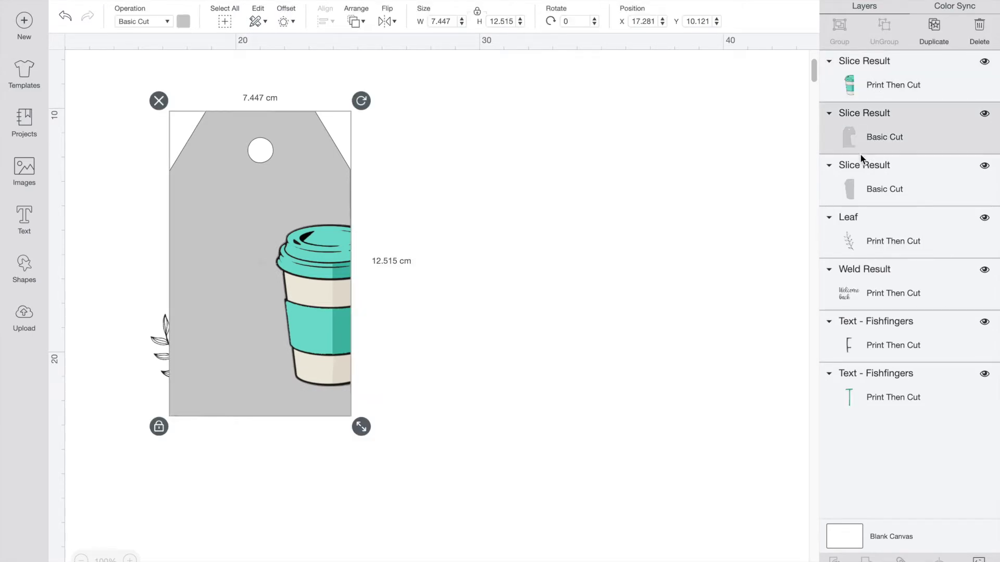
shift+click(858, 172)
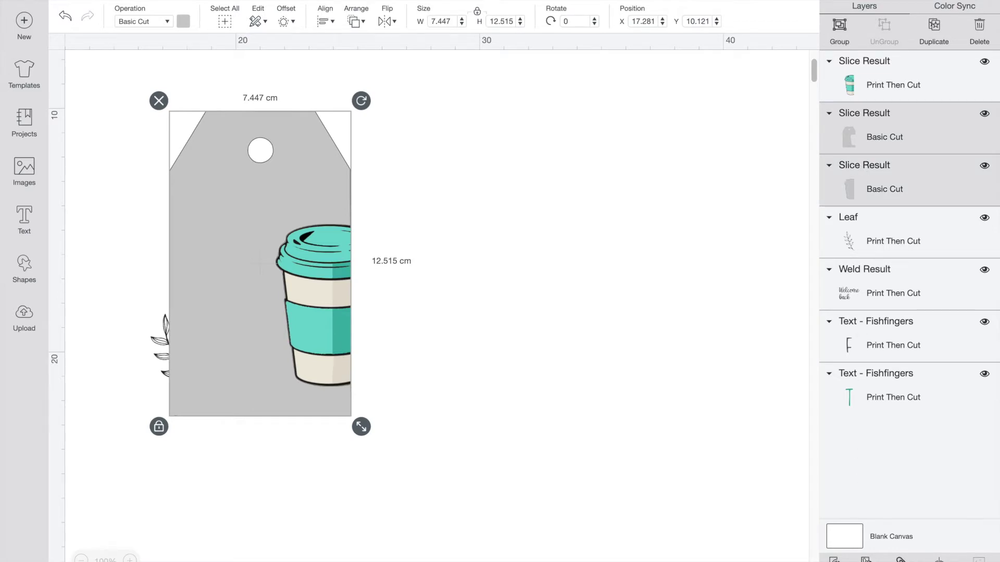
click(866, 559)
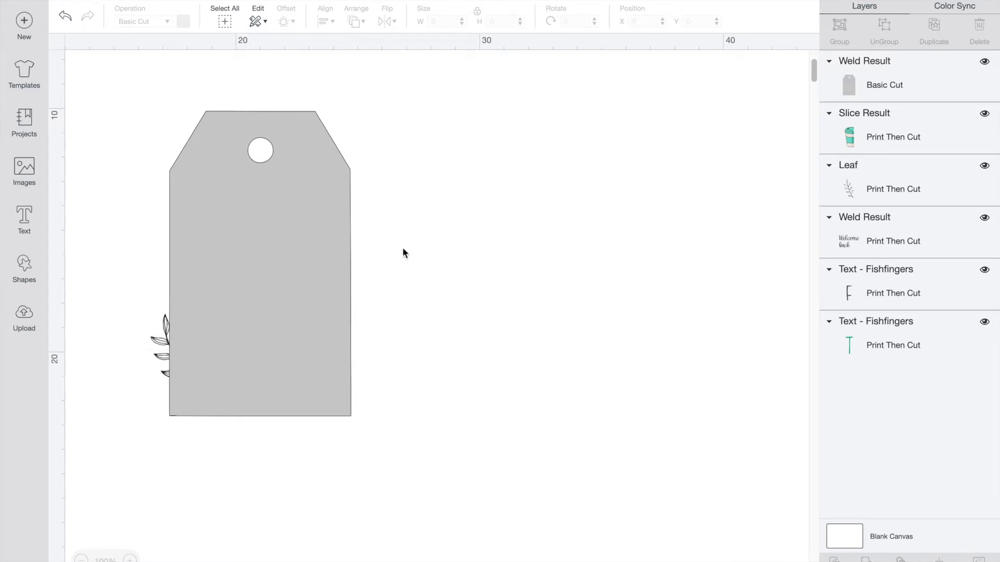
drag(864, 83, 885, 339)
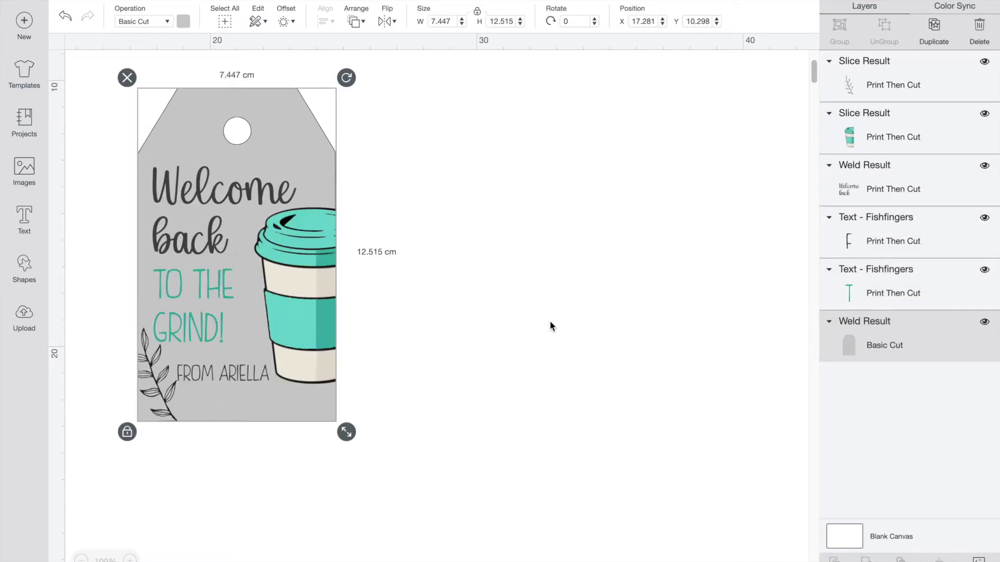
Step: Change the welded tag base colour to white, then marquee-select the whole tag with its layers
click(549, 320)
scroll(480, 281, down, 1)
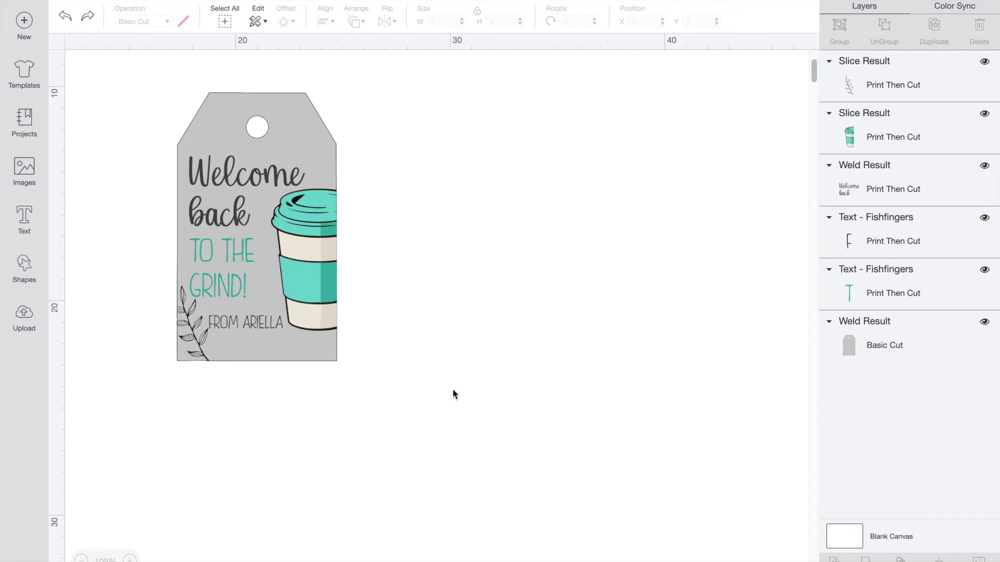
click(313, 142)
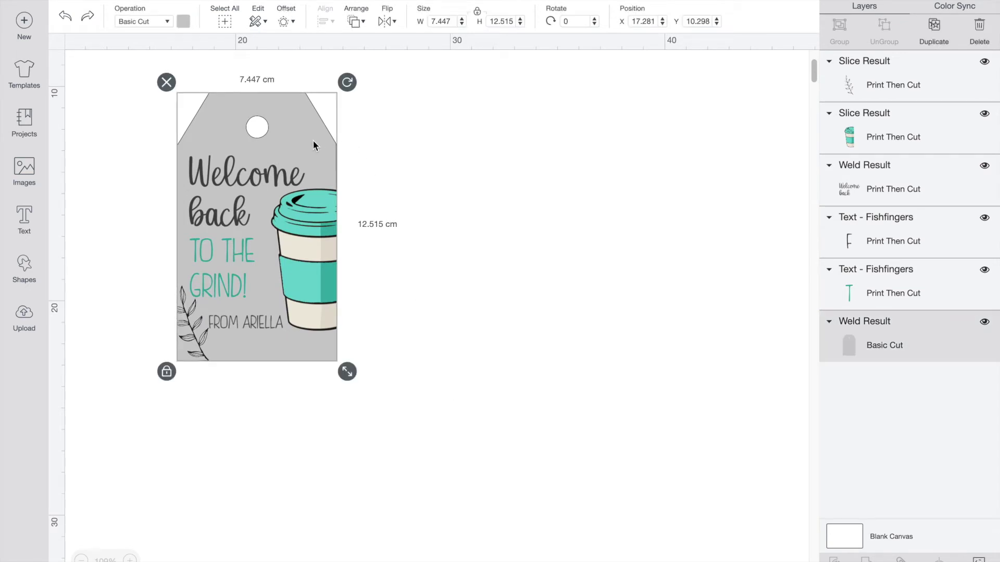
click(183, 21)
click(197, 84)
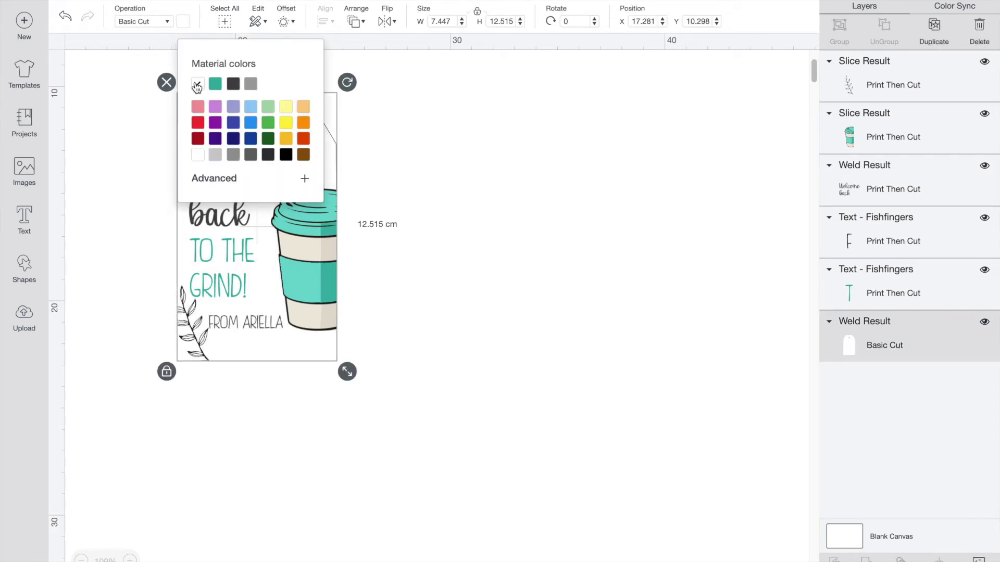
click(456, 203)
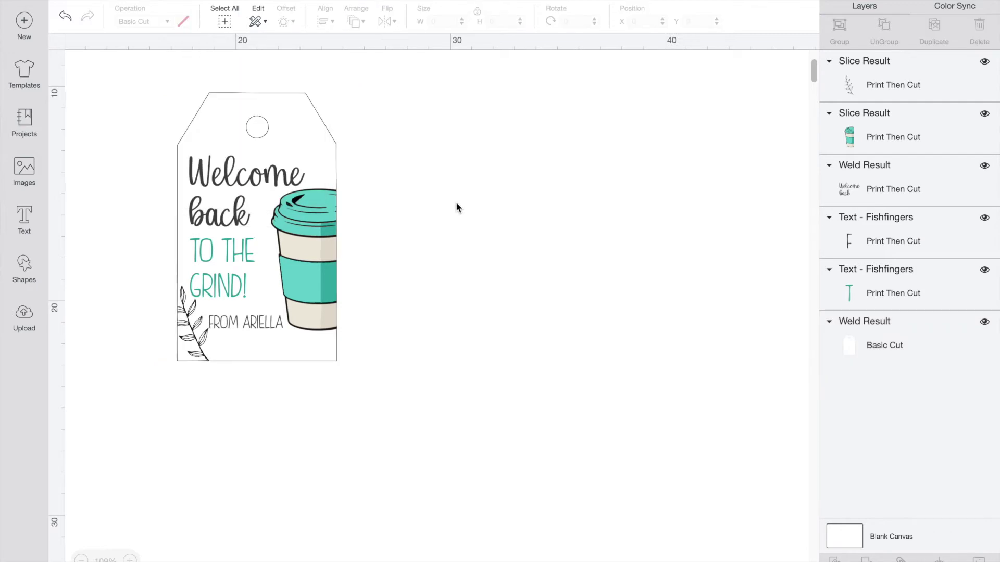
drag(415, 436, 152, 89)
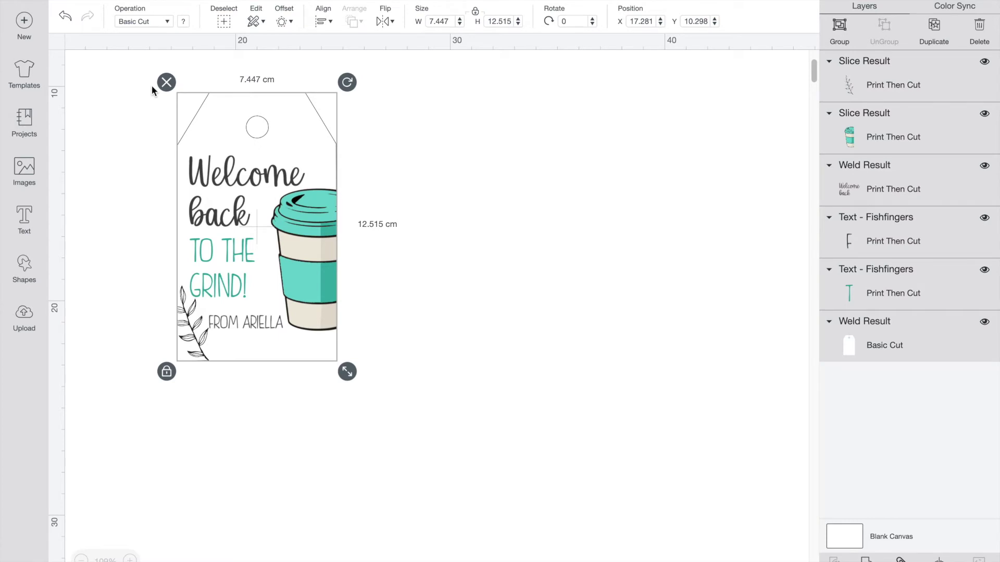
Step: Duplicate the tag to the right and replace the copy's sign-off name with the second recipient's name
key(ctrl+d)
drag(215, 144, 395, 136)
click(439, 326)
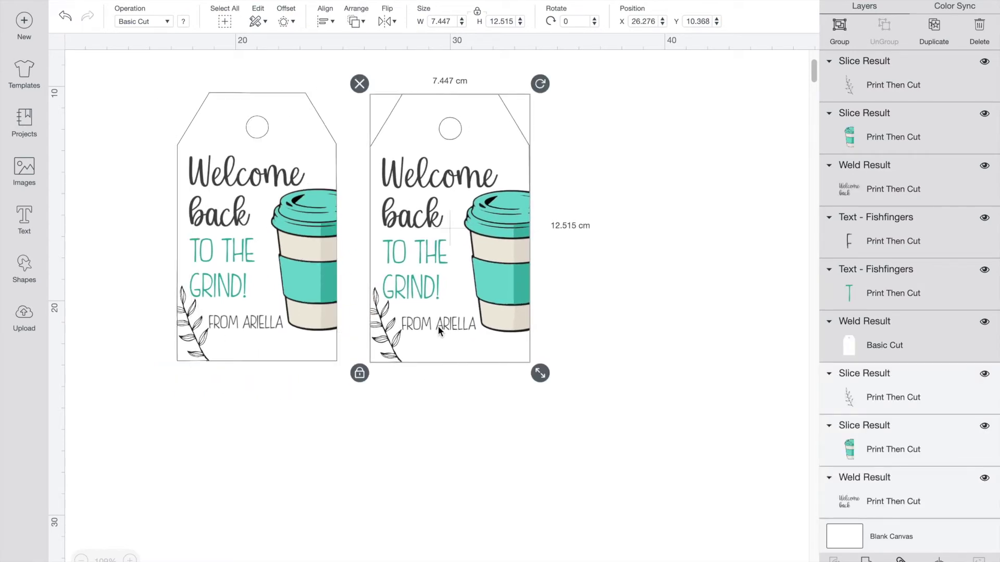
double_click(438, 326)
drag(464, 271, 430, 273)
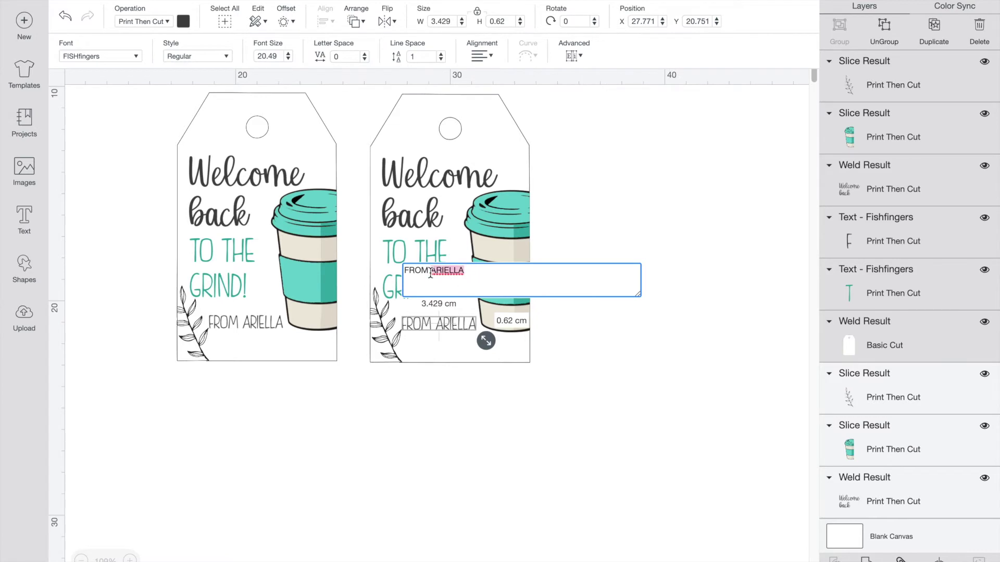
text(CALI)
click(508, 458)
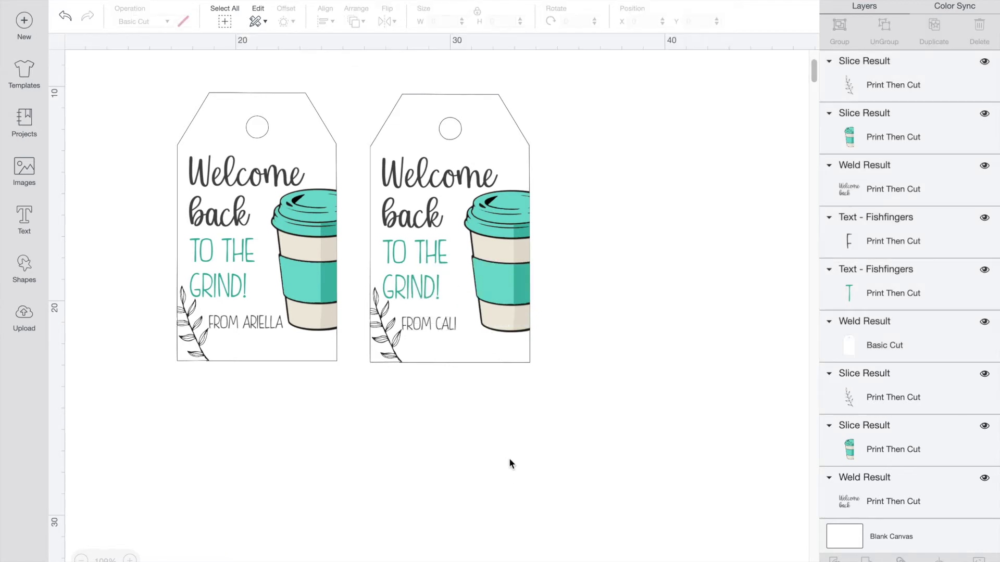
drag(432, 321, 439, 320)
click(498, 419)
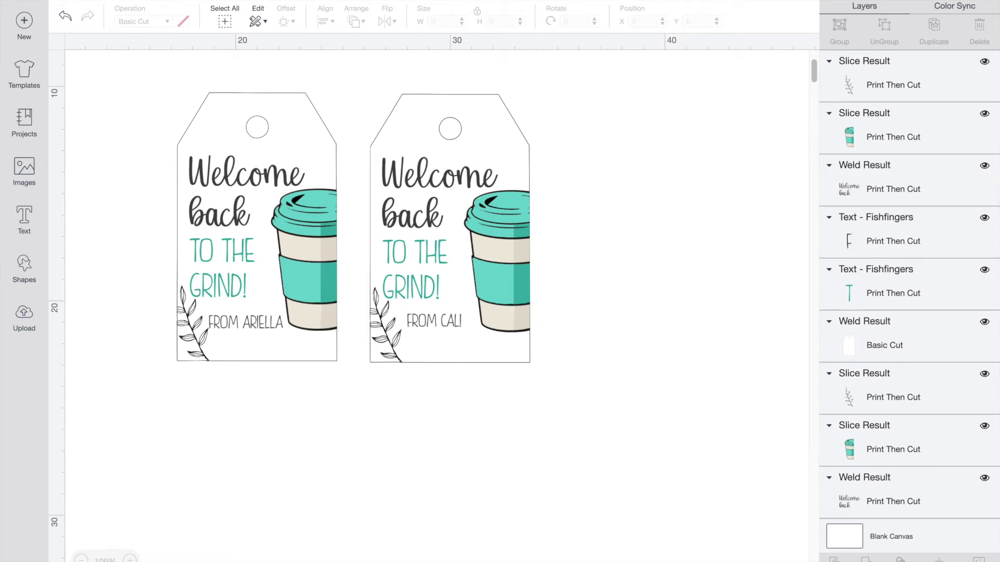
Step: Flatten the right tag's leaf, coffee cup, Welcome back text and two name layers into one
click(911, 84)
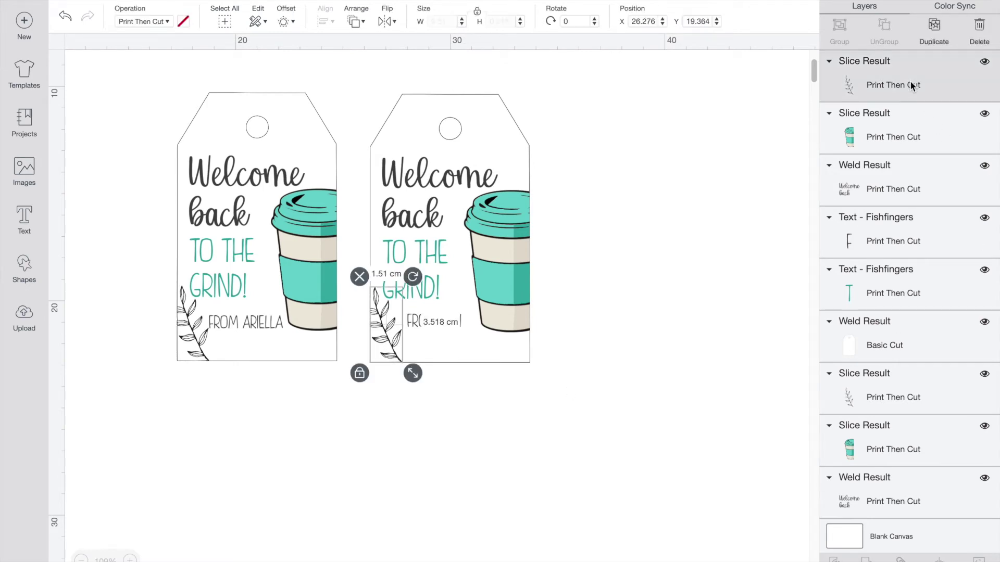
shift+click(891, 131)
shift+click(874, 184)
shift+click(854, 241)
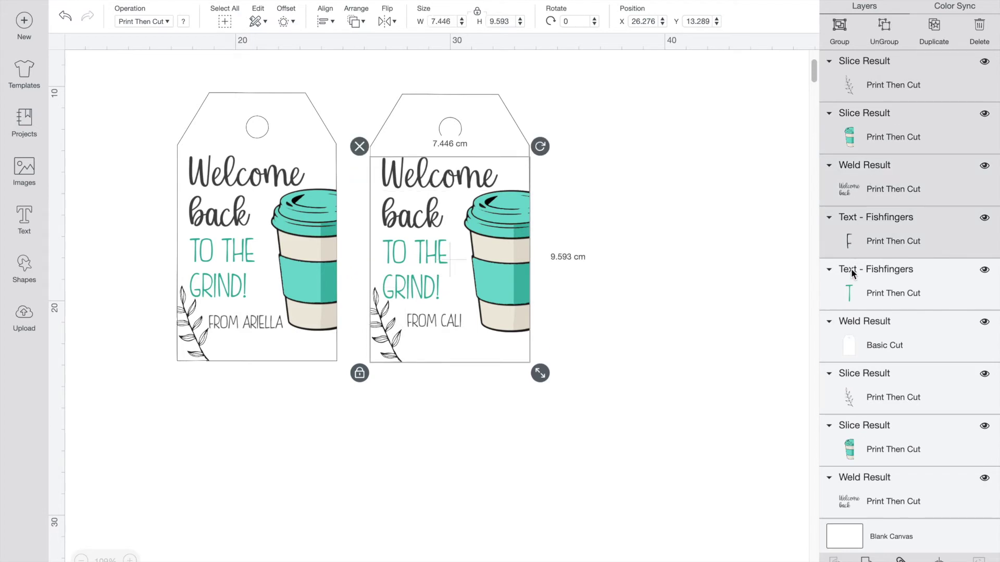
shift+click(854, 290)
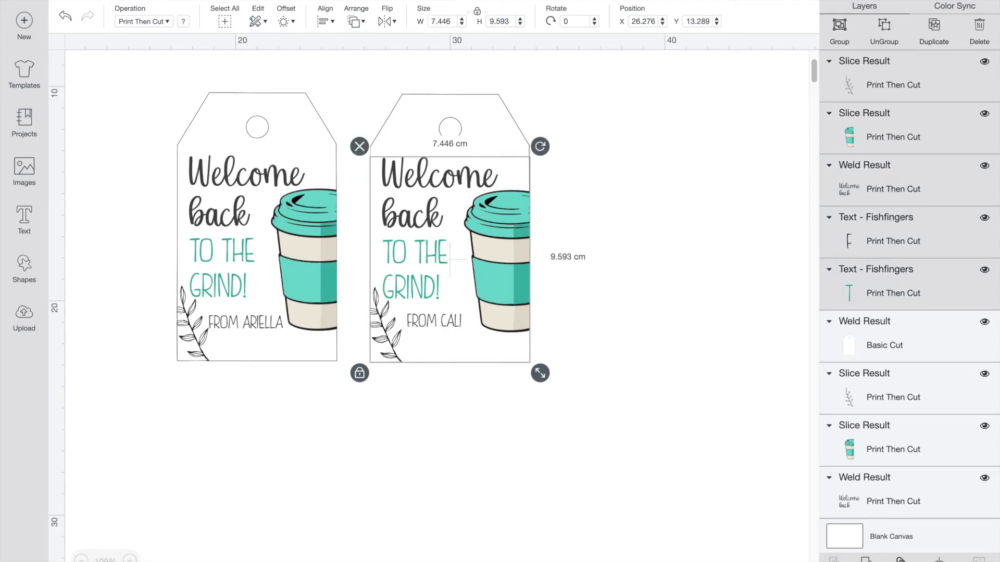
click(939, 560)
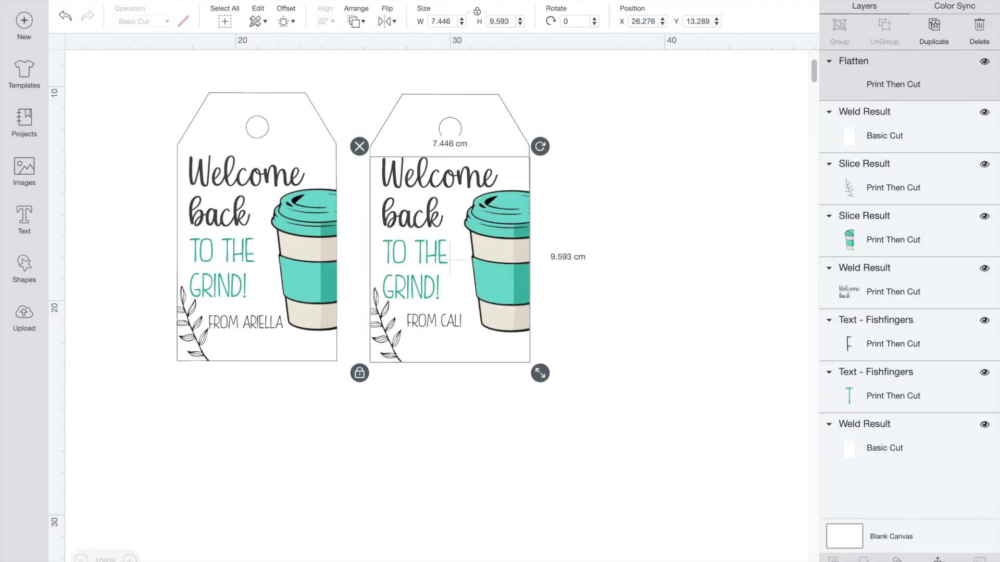
Step: Flatten the left tag's leaf, coffee cup, Welcome back text and two text layers into one
click(874, 187)
shift+click(866, 236)
shift+click(852, 286)
shift+click(853, 343)
shift+click(852, 386)
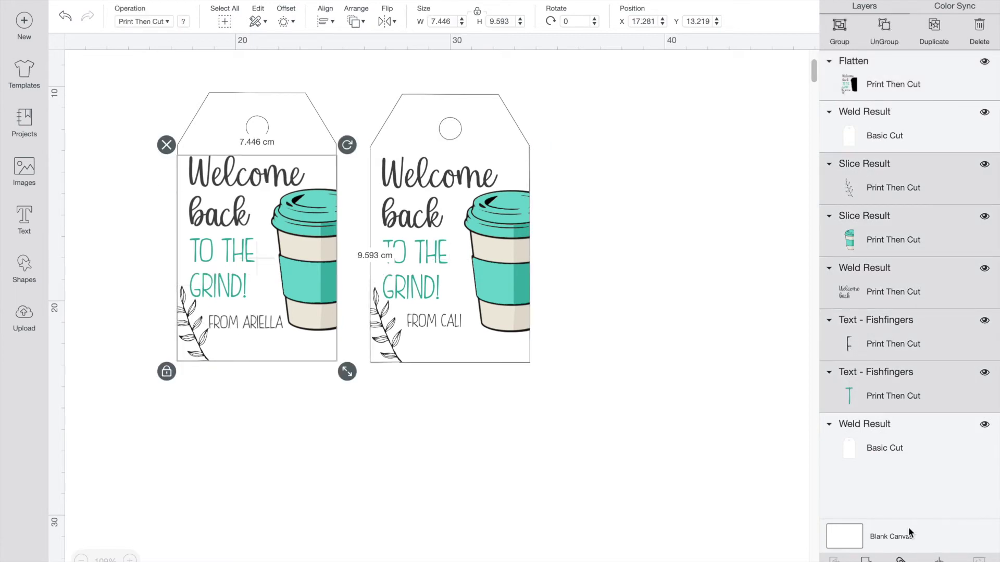
click(939, 560)
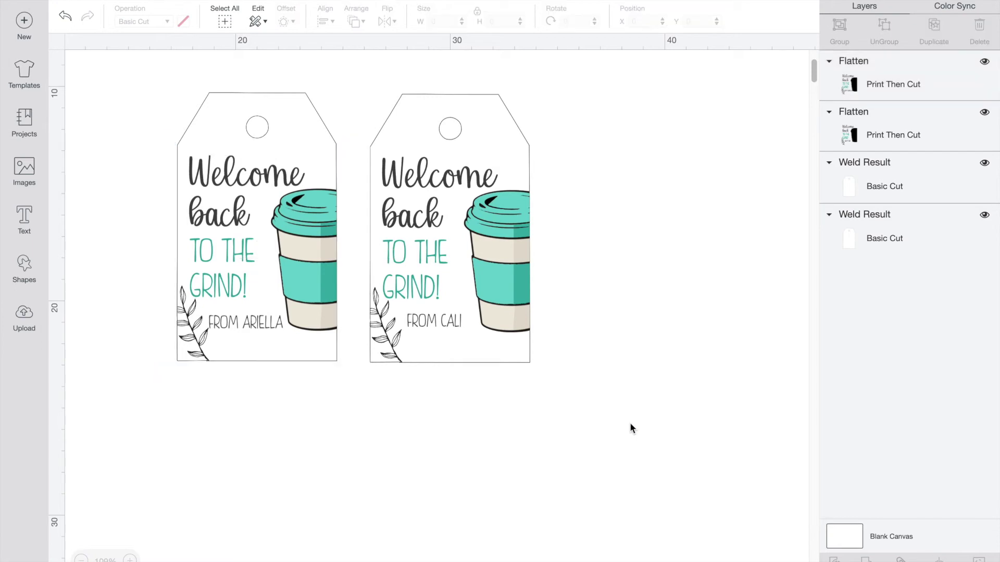
Step: Attach each tag's flattened artwork to its white base and send the project to the mat preview
drag(626, 423, 411, 65)
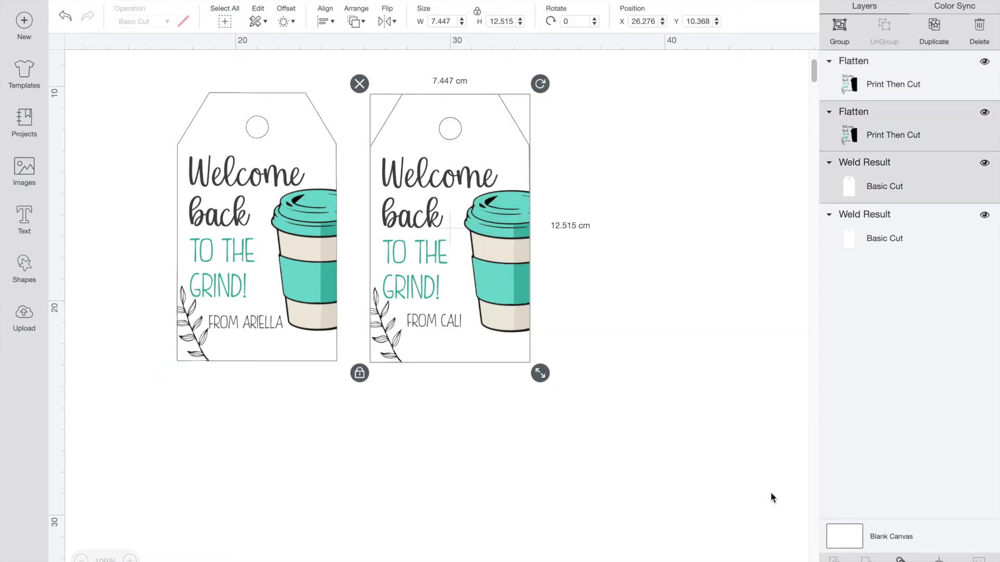
click(901, 559)
drag(275, 439, 157, 94)
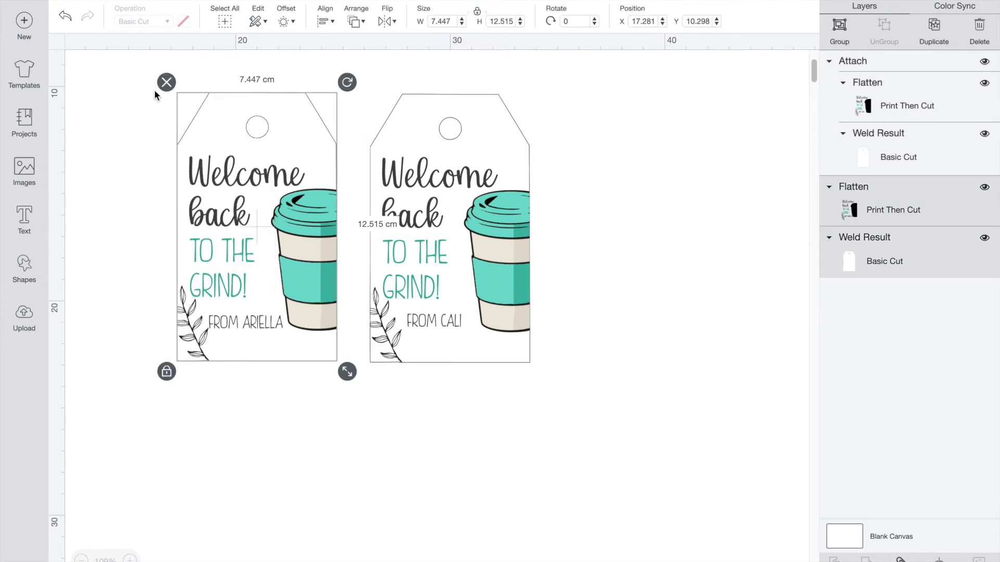
click(900, 559)
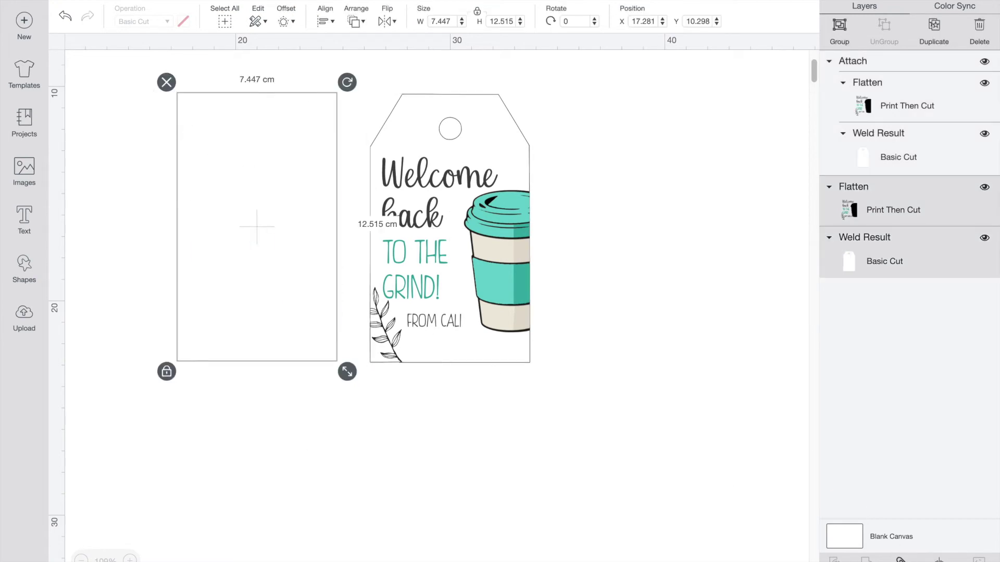
click(684, 356)
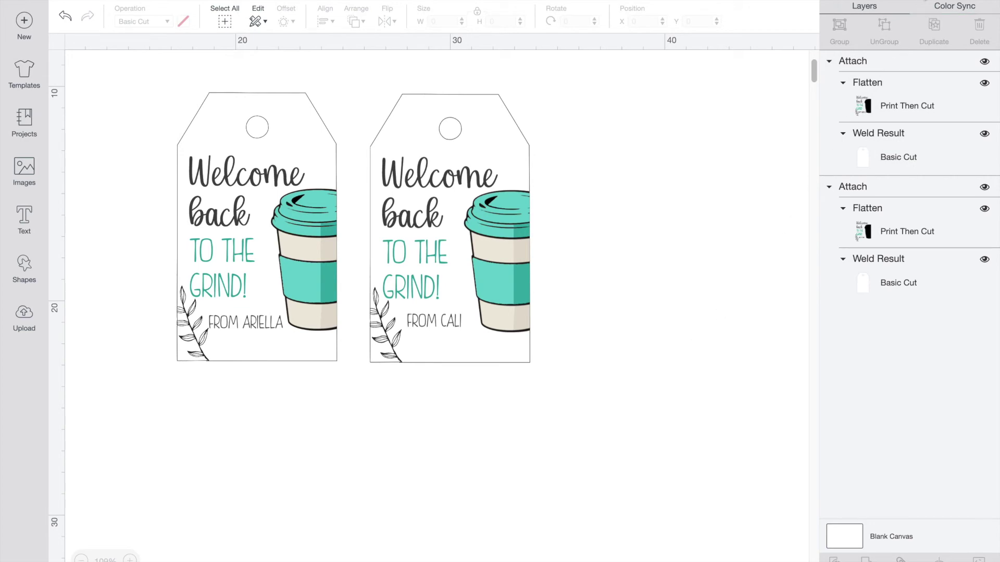
click(923, 1)
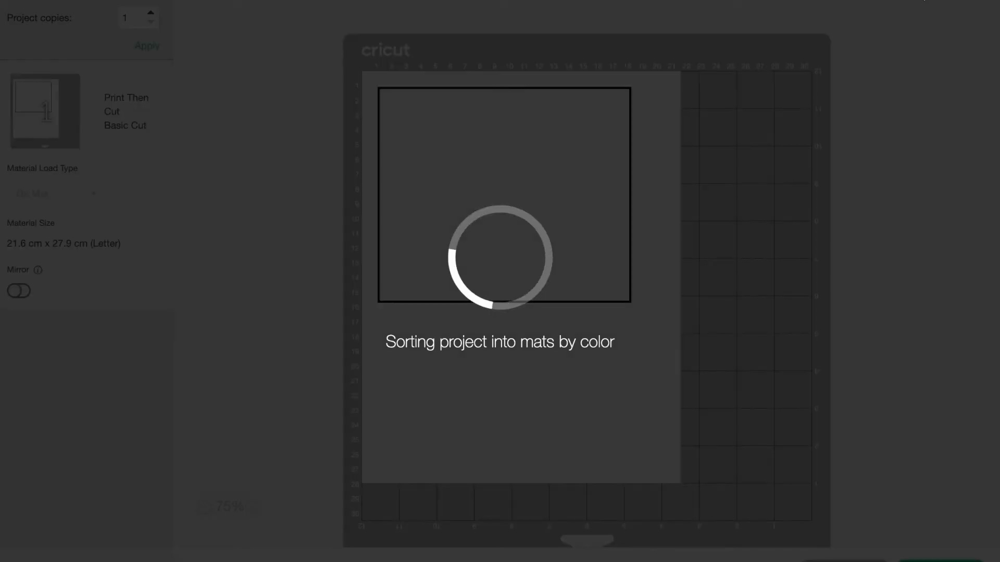